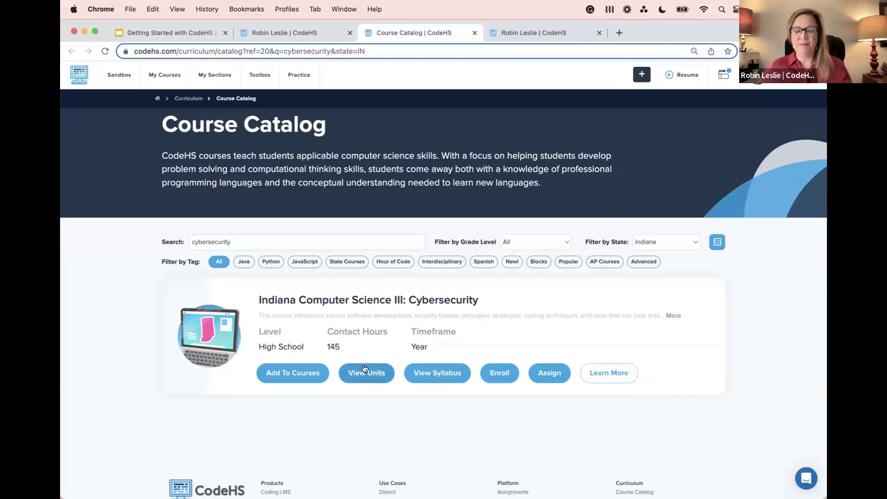
Step: Switch from the course catalog to the teacher dashboard and open its list of courses
{"action": "scroll", "coordinate": [366, 369], "scroll_direction": "up", "scroll_amount": 1}
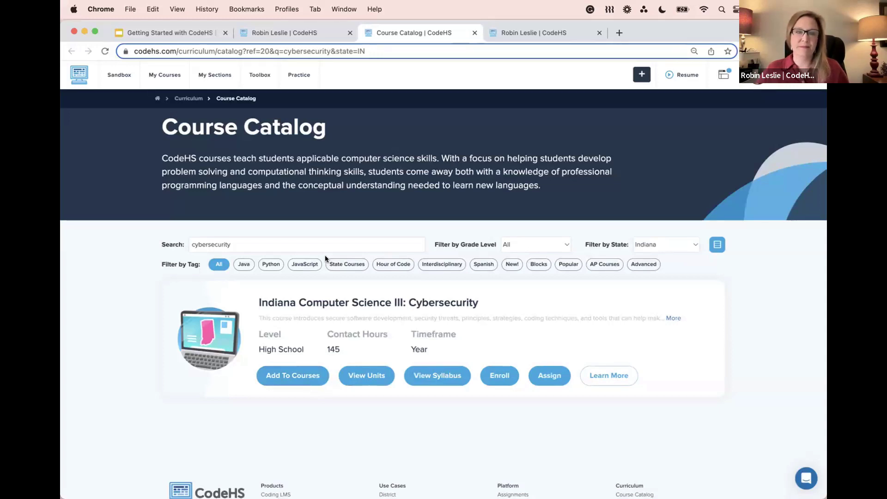
{"action": "left_click", "coordinate": [307, 32]}
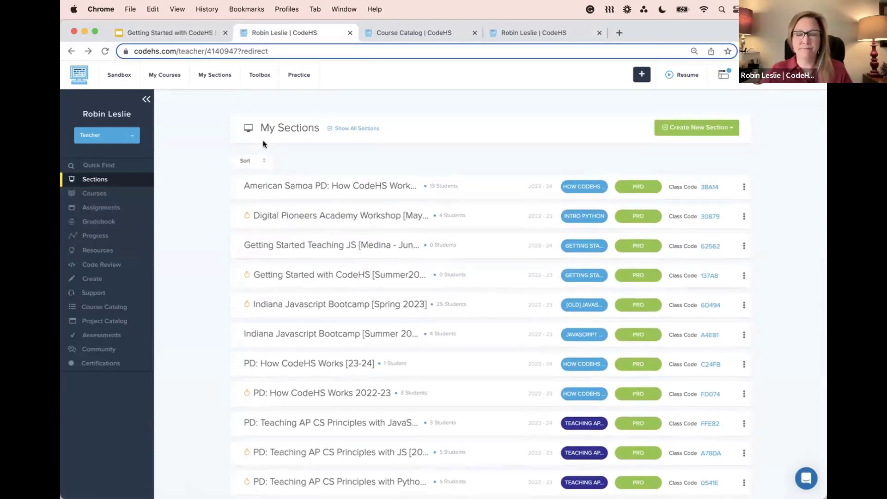
{"action": "left_click", "coordinate": [94, 194]}
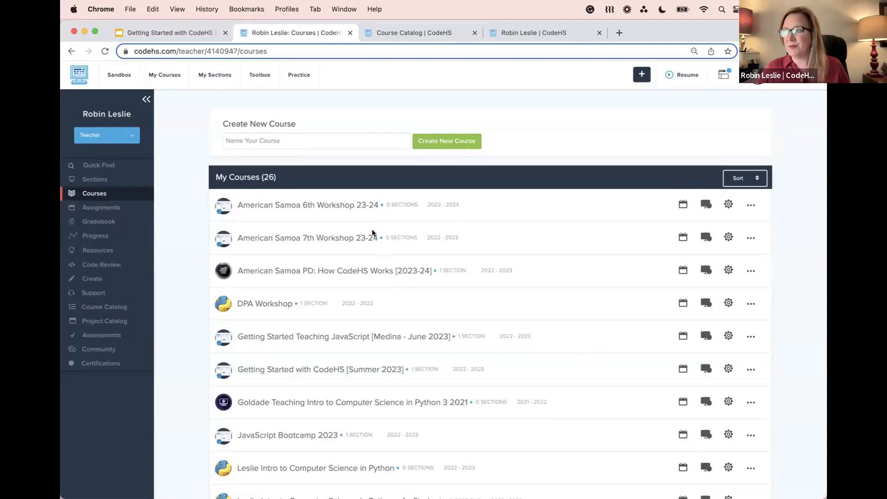
Step: Start creating a new course named AP CSP
{"action": "left_click", "coordinate": [280, 140]}
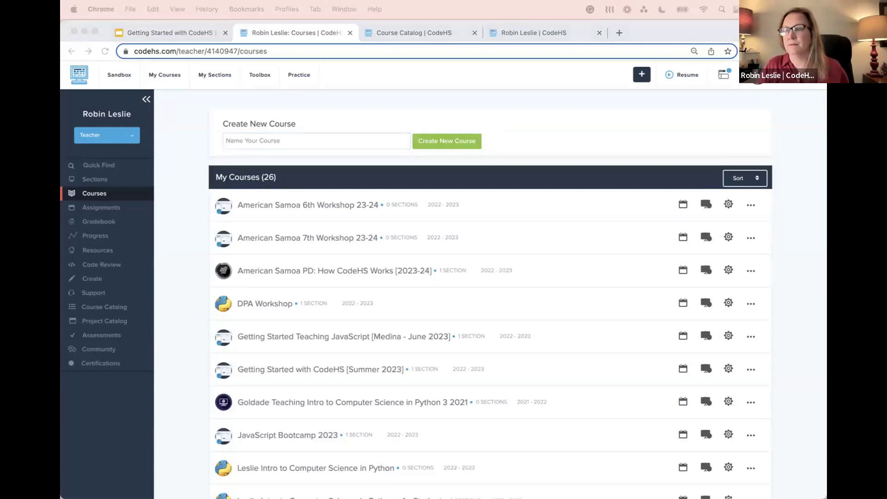
{"action": "left_click", "coordinate": [309, 138]}
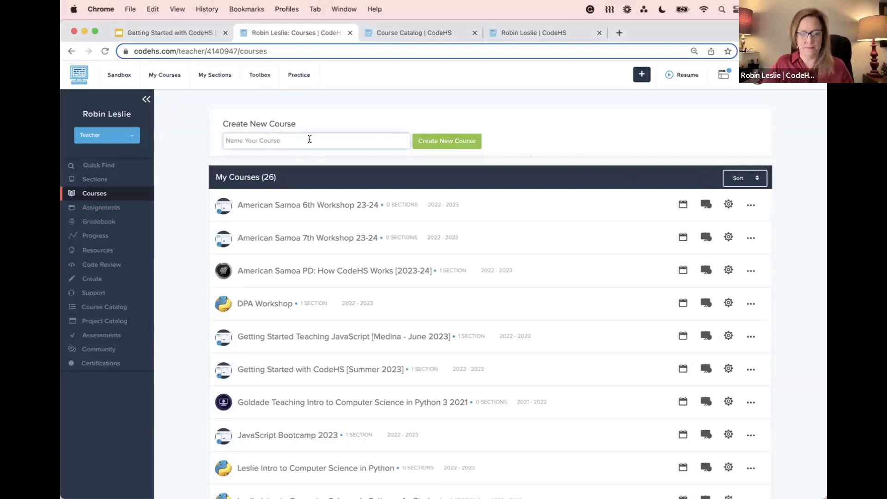
{"action": "type", "text": "AP CSP"}
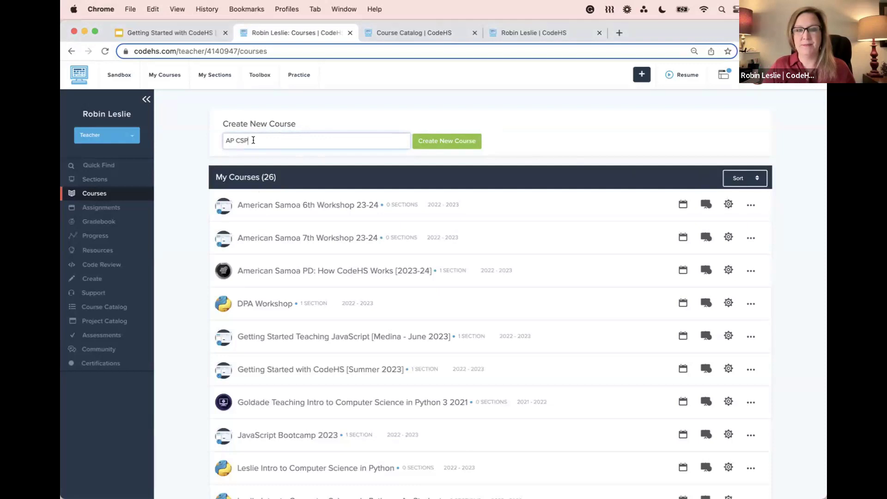
{"action": "left_click", "coordinate": [442, 143]}
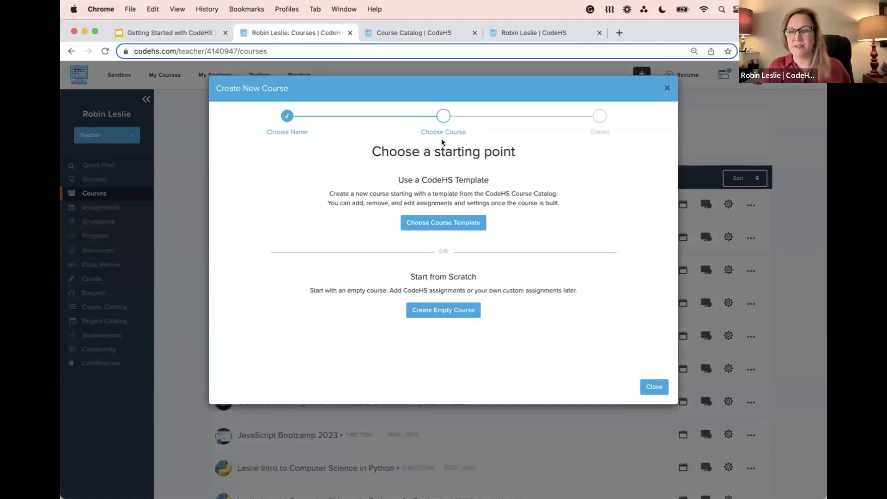
Step: Build the new course from the official template AP Computer Science Principles in JavaScript
{"action": "left_click", "coordinate": [436, 225]}
{"action": "scroll", "coordinate": [373, 254], "scroll_direction": "down", "scroll_amount": 6}
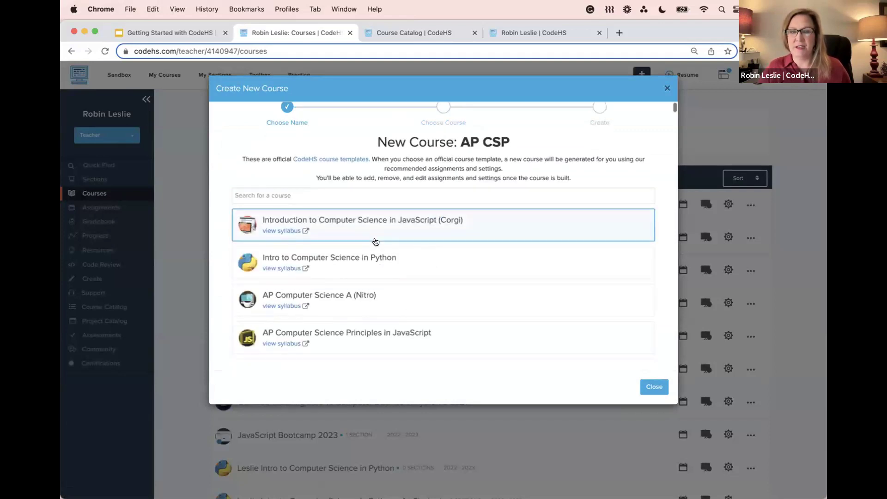
{"action": "scroll", "coordinate": [376, 242], "scroll_direction": "down", "scroll_amount": 12}
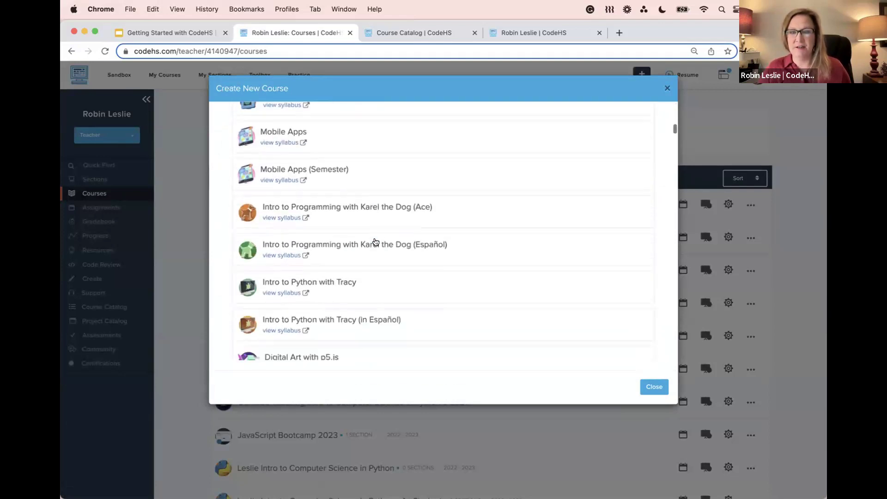
{"action": "scroll", "coordinate": [376, 242], "scroll_direction": "down", "scroll_amount": 10}
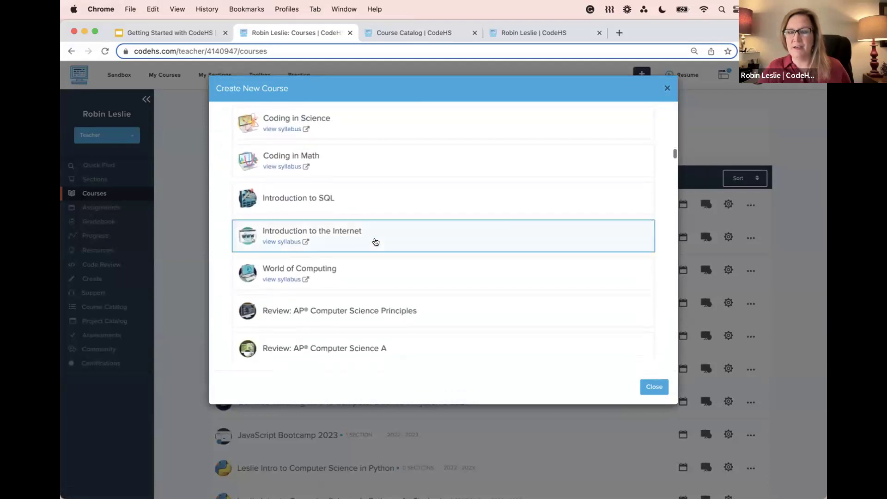
{"action": "scroll", "coordinate": [375, 242], "scroll_direction": "up", "scroll_amount": 3}
{"action": "scroll", "coordinate": [376, 242], "scroll_direction": "down", "scroll_amount": 6}
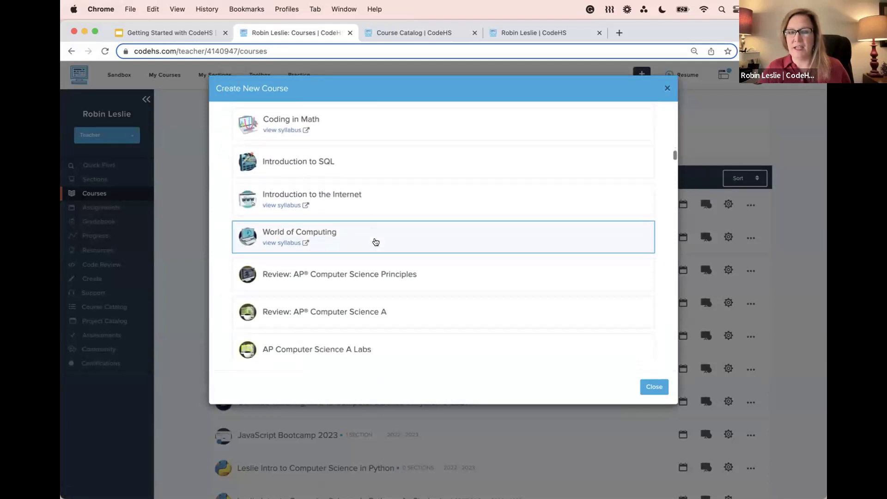
{"action": "scroll", "coordinate": [376, 245], "scroll_direction": "up", "scroll_amount": 3}
{"action": "scroll", "coordinate": [375, 246], "scroll_direction": "up", "scroll_amount": 10}
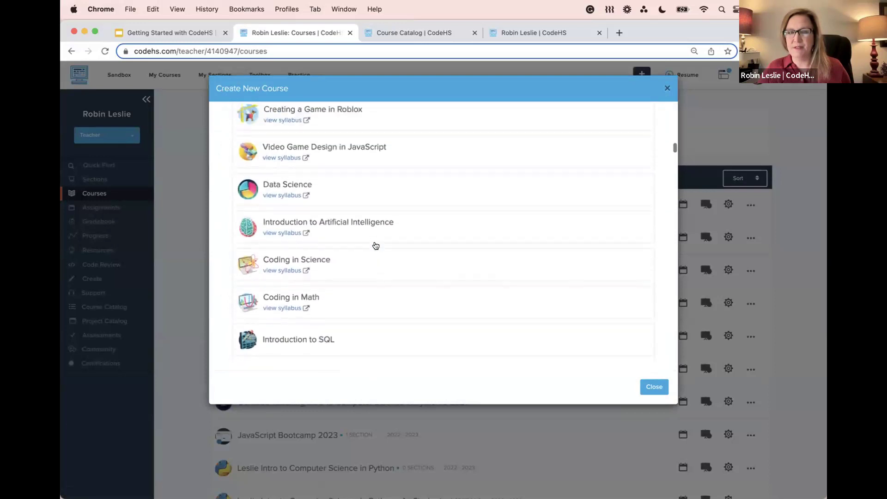
{"action": "scroll", "coordinate": [374, 245], "scroll_direction": "up", "scroll_amount": 7}
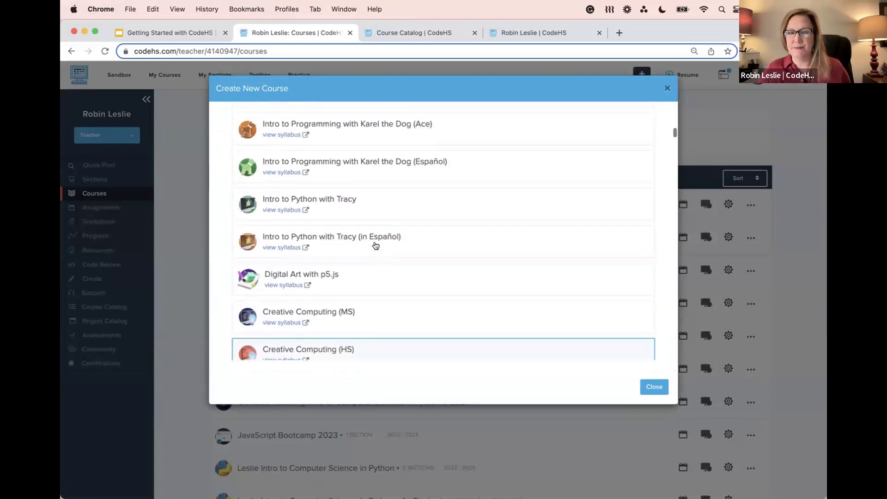
{"action": "scroll", "coordinate": [376, 246], "scroll_direction": "up", "scroll_amount": 6}
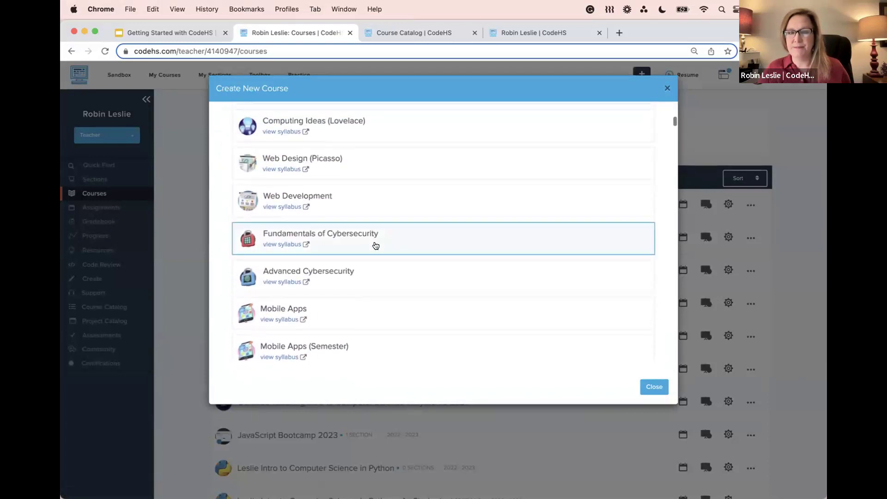
{"action": "scroll", "coordinate": [376, 245], "scroll_direction": "up", "scroll_amount": 2}
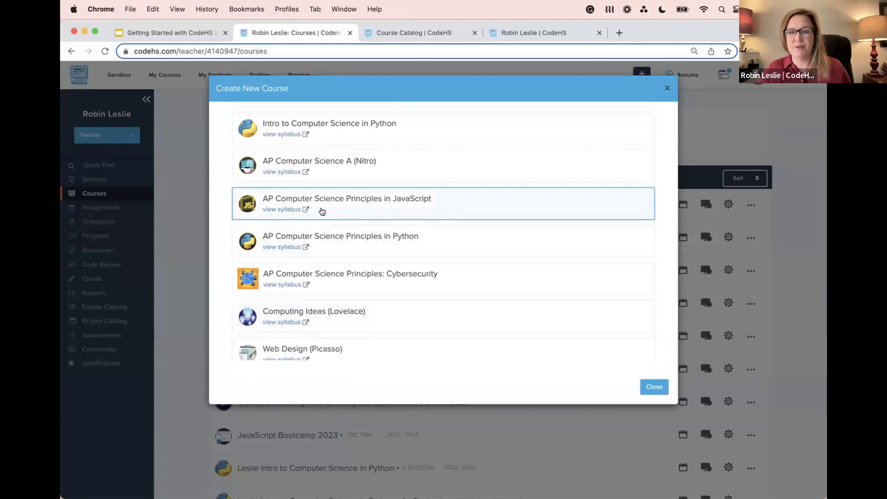
{"action": "left_click", "coordinate": [398, 204]}
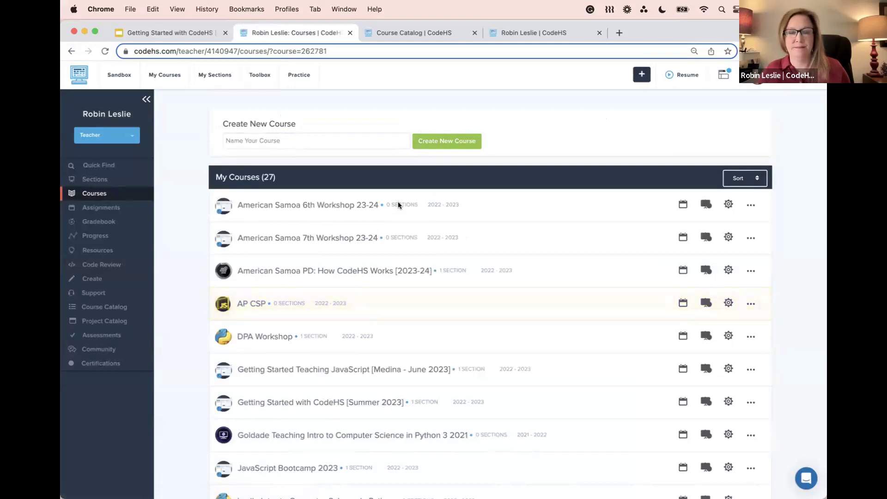
Step: Show the additional options available for the AP CSP course in the course list
{"action": "scroll", "coordinate": [373, 316], "scroll_direction": "down", "scroll_amount": 1}
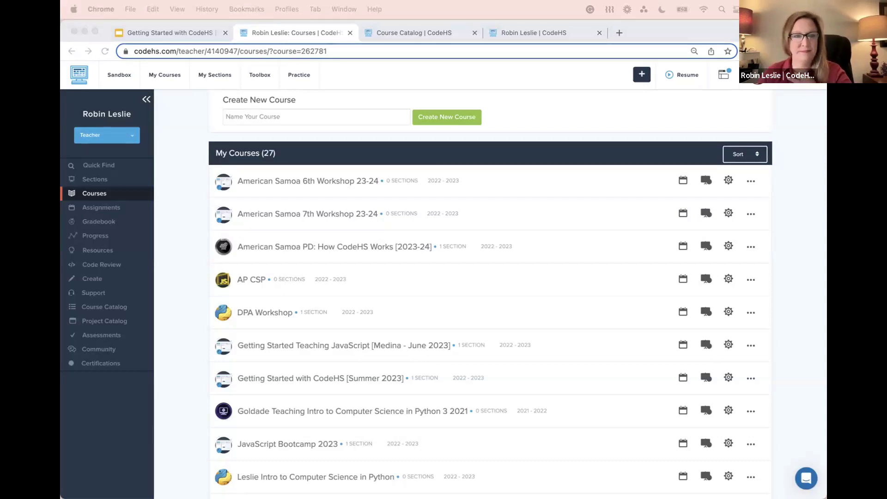
{"action": "scroll", "coordinate": [647, 333], "scroll_direction": "up", "scroll_amount": 1}
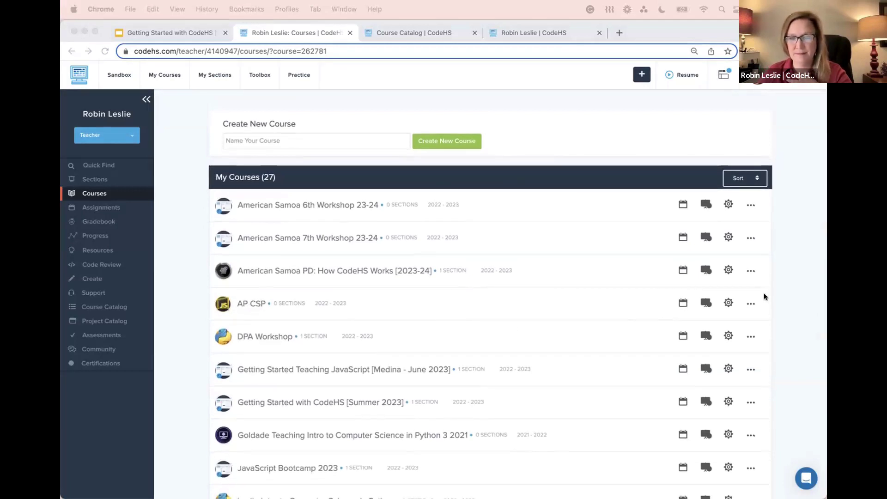
{"action": "left_click", "coordinate": [751, 300]}
{"action": "left_click", "coordinate": [750, 304]}
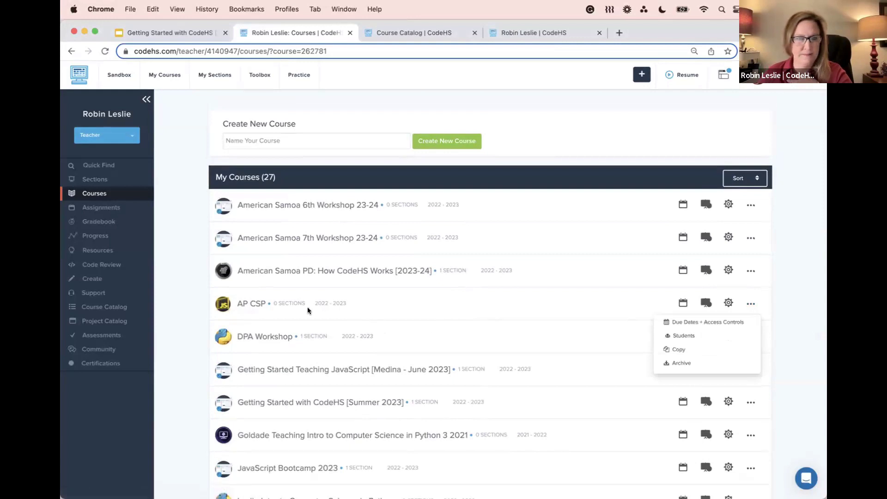
Step: Open the AP CSP course and look through the units in its assignments
{"action": "left_click", "coordinate": [249, 306]}
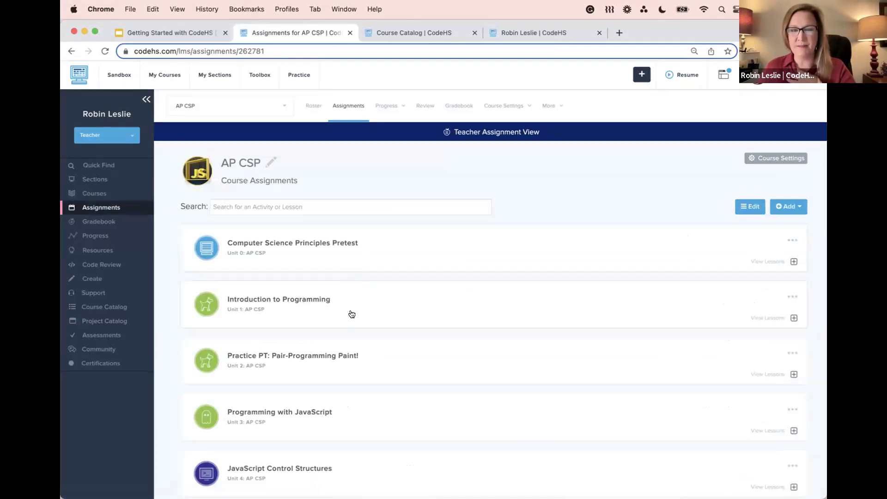
{"action": "scroll", "coordinate": [352, 314], "scroll_direction": "down", "scroll_amount": 5}
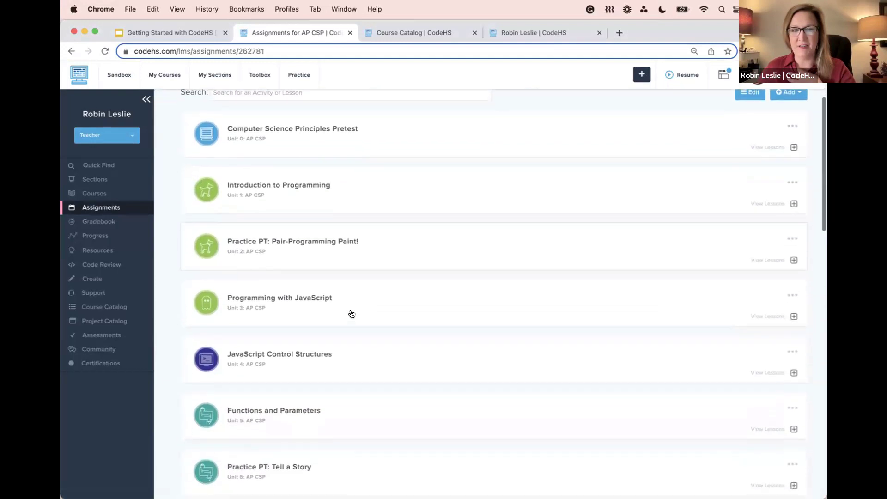
{"action": "scroll", "coordinate": [350, 314], "scroll_direction": "down", "scroll_amount": 7}
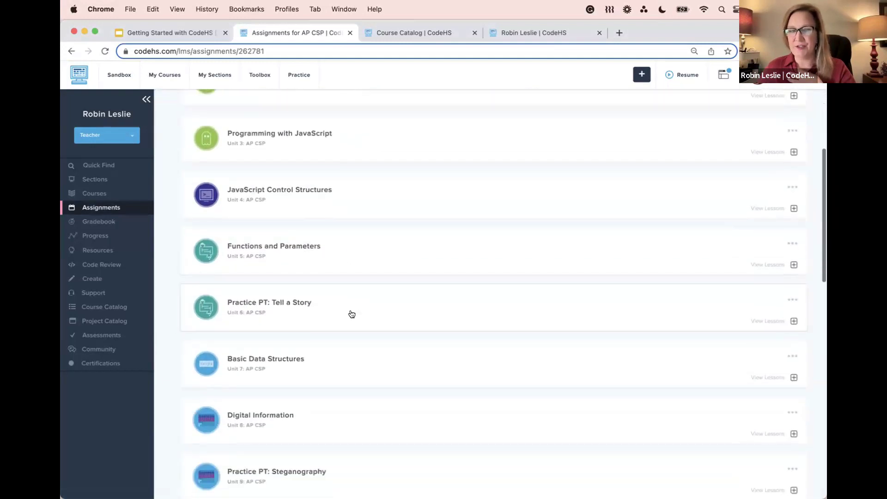
{"action": "scroll", "coordinate": [351, 314], "scroll_direction": "up", "scroll_amount": 10}
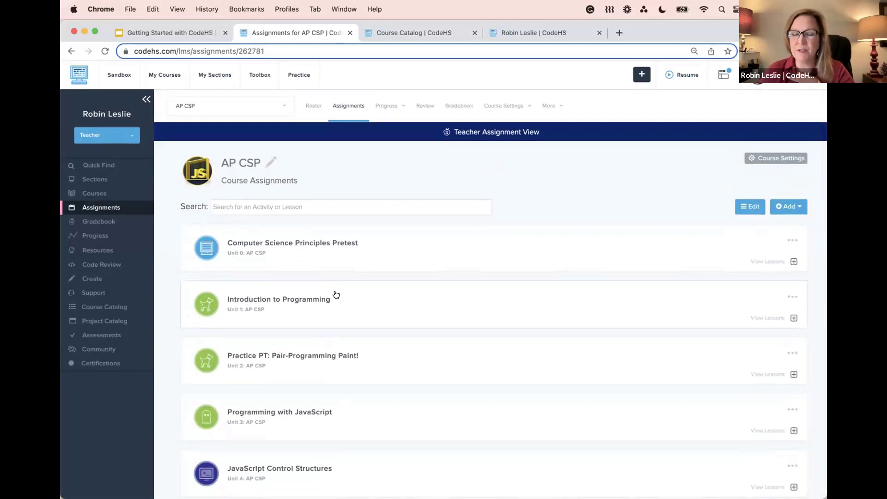
Step: Start a new section for the 2023-2024 School Year and name it AP CSP Period 1
{"action": "left_click", "coordinate": [93, 178]}
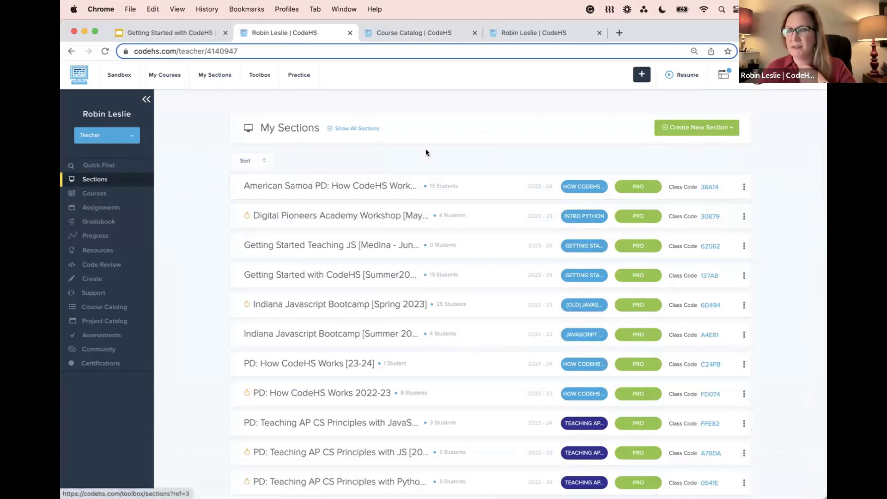
{"action": "left_click", "coordinate": [699, 129]}
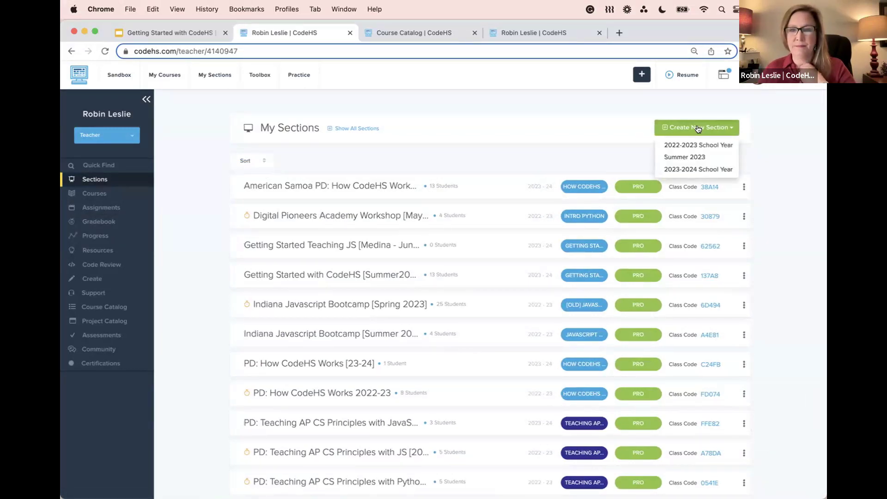
{"action": "left_click", "coordinate": [708, 170]}
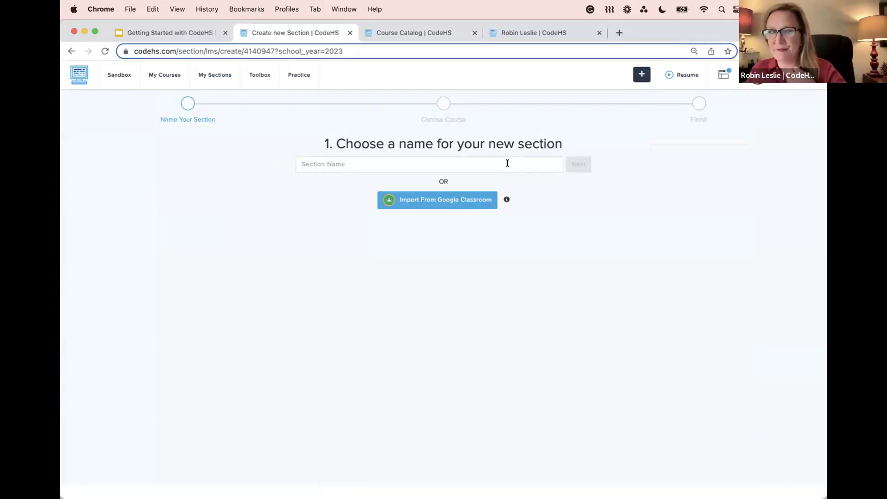
{"action": "left_click", "coordinate": [478, 163]}
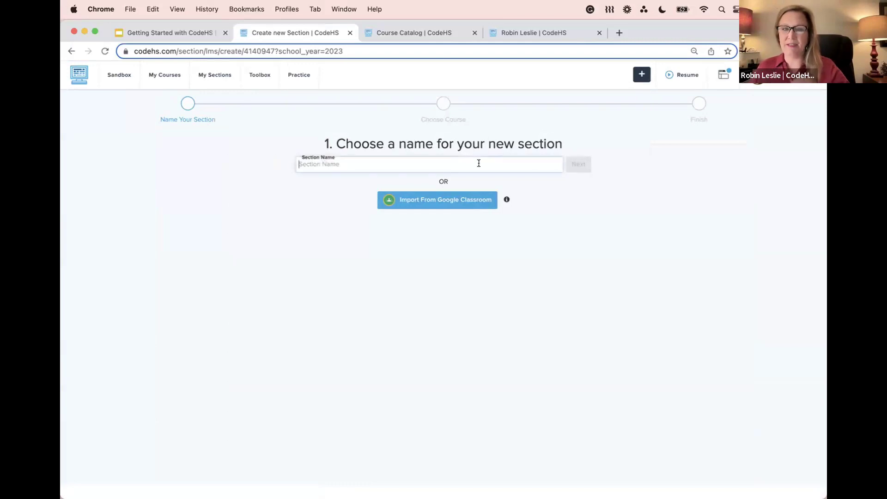
{"action": "type", "text": "AP C"}
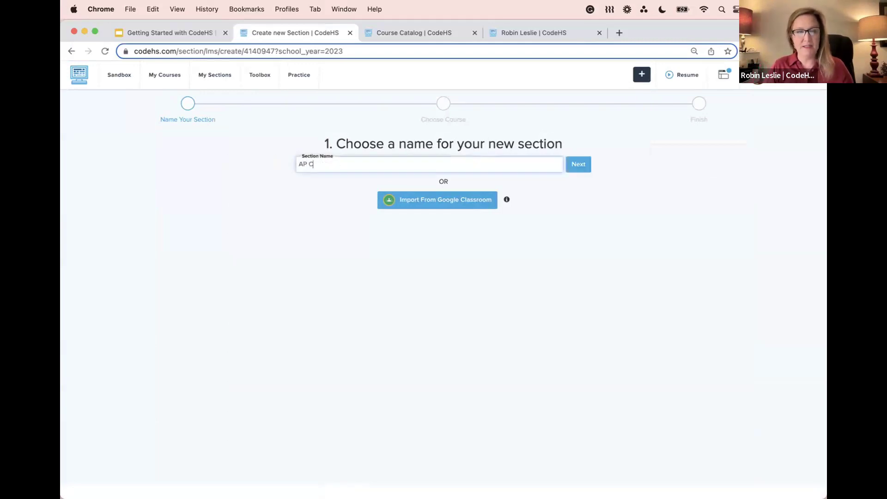
{"action": "type", "text": "SP PEr"}
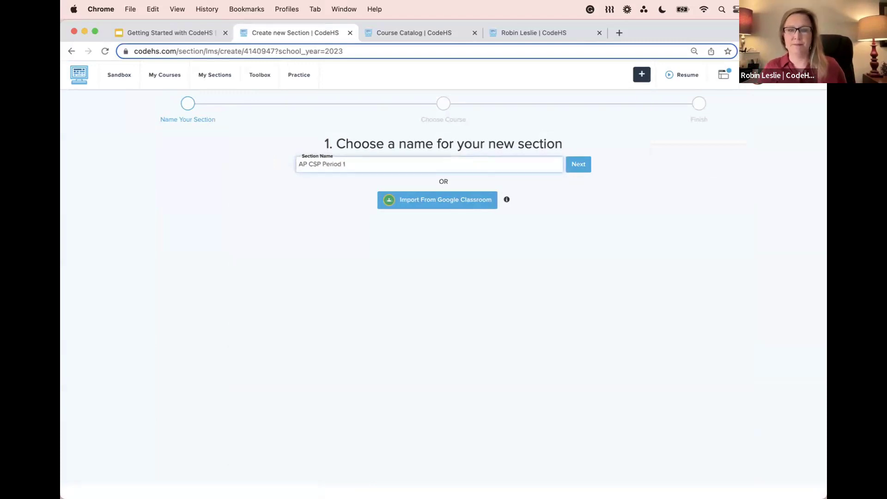
{"action": "left_click", "coordinate": [578, 165]}
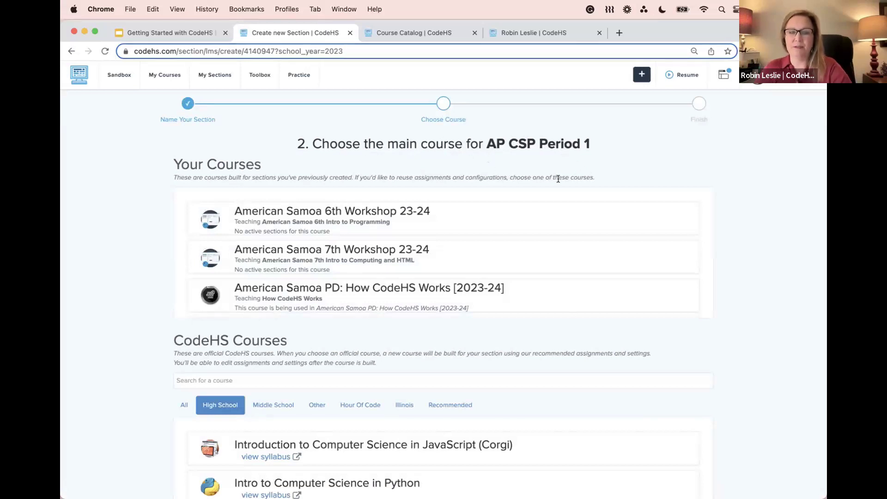
Step: Choose your existing AP CSP course as the main course for AP CSP Period 1 and open the new section's roster
{"action": "scroll", "coordinate": [540, 194], "scroll_direction": "down", "scroll_amount": 4}
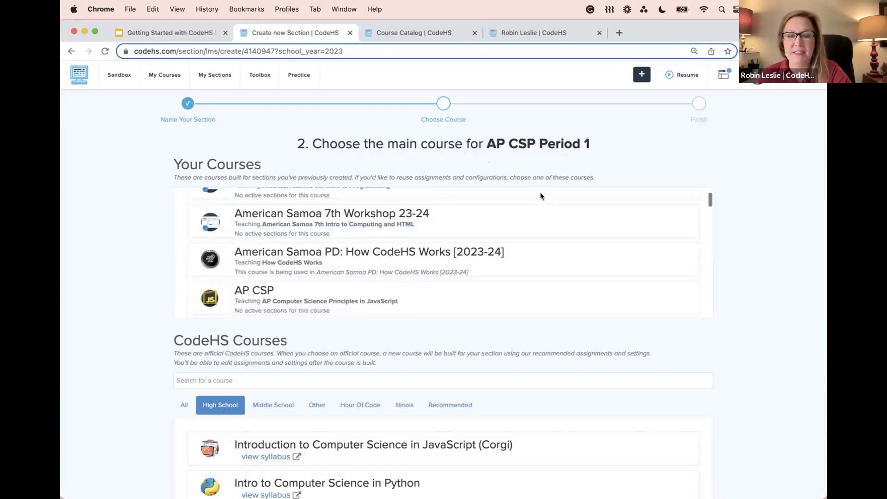
{"action": "scroll", "coordinate": [439, 236], "scroll_direction": "down", "scroll_amount": 10}
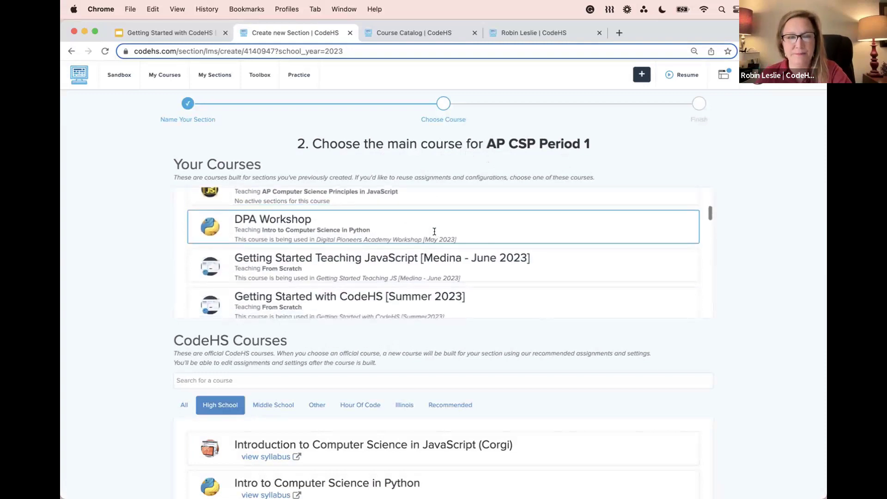
{"action": "scroll", "coordinate": [436, 235], "scroll_direction": "down", "scroll_amount": 4}
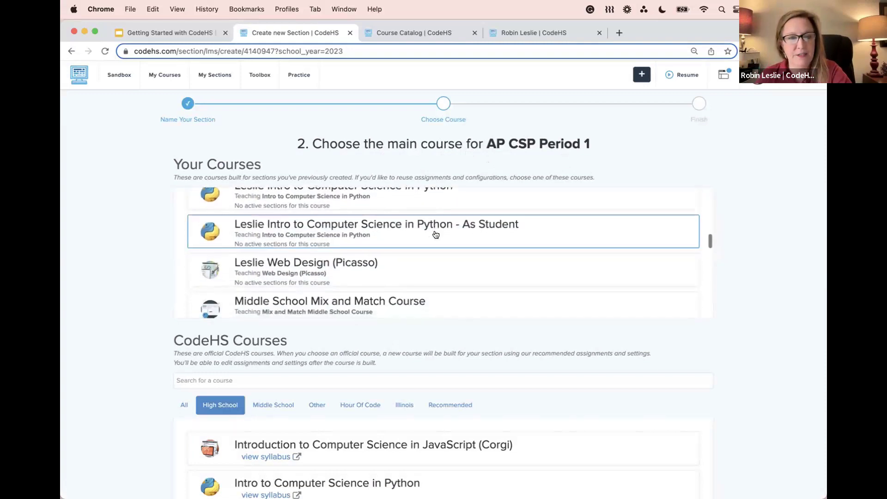
{"action": "scroll", "coordinate": [436, 235], "scroll_direction": "down", "scroll_amount": 8}
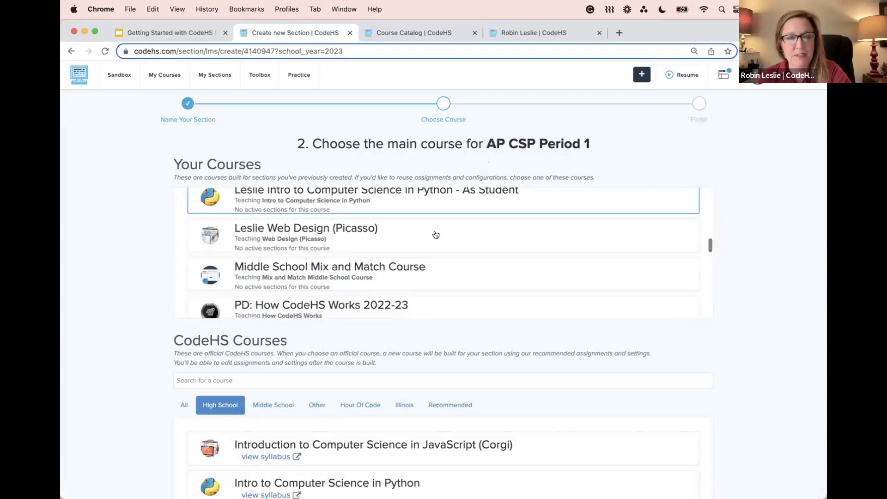
{"action": "scroll", "coordinate": [436, 235], "scroll_direction": "down", "scroll_amount": 10}
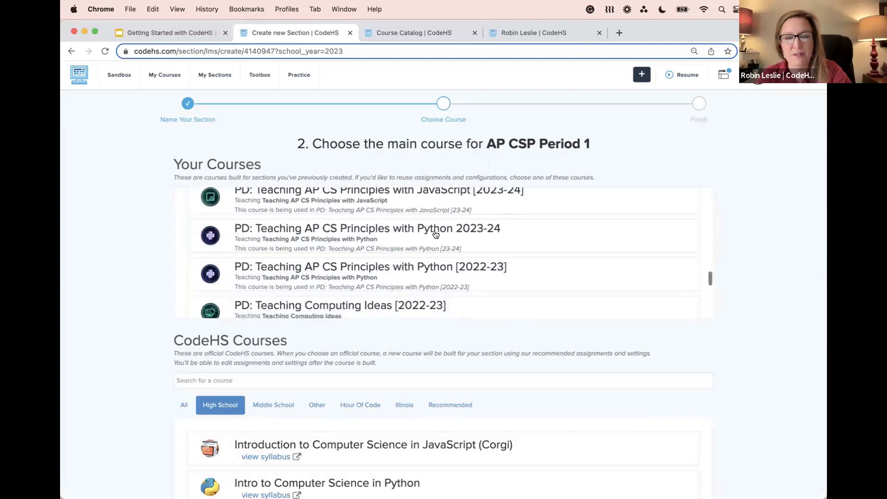
{"action": "scroll", "coordinate": [435, 235], "scroll_direction": "down", "scroll_amount": 3}
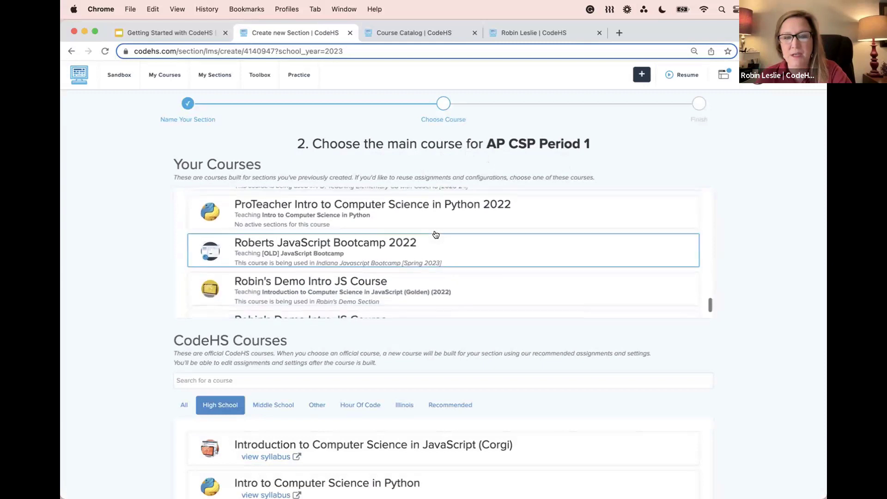
{"action": "scroll", "coordinate": [436, 234], "scroll_direction": "up", "scroll_amount": 3}
{"action": "scroll", "coordinate": [435, 235], "scroll_direction": "up", "scroll_amount": 5}
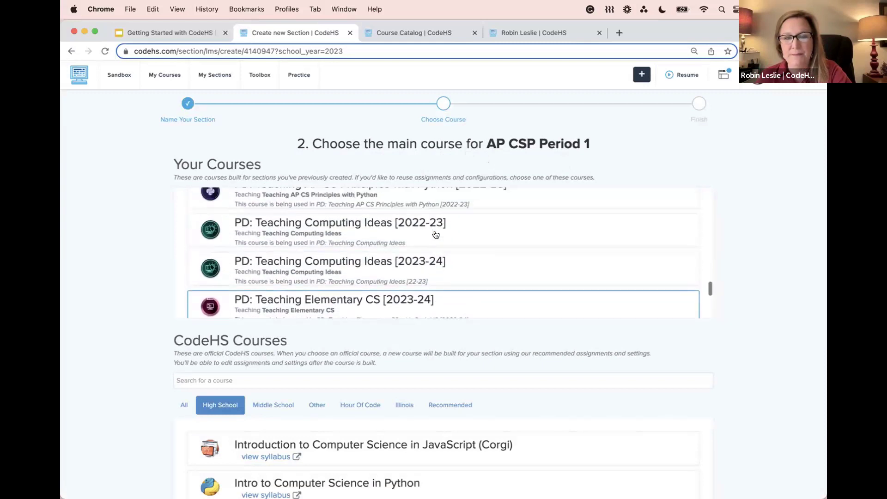
{"action": "scroll", "coordinate": [436, 235], "scroll_direction": "up", "scroll_amount": 8}
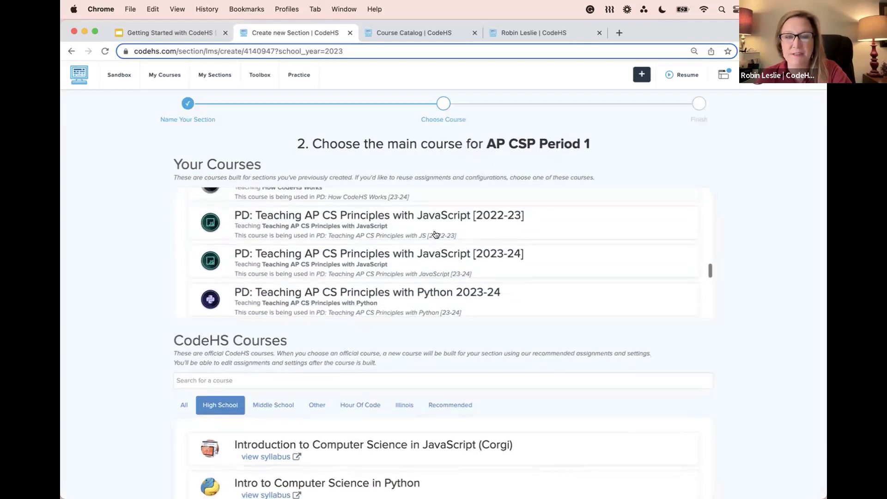
{"action": "scroll", "coordinate": [439, 235], "scroll_direction": "up", "scroll_amount": 7}
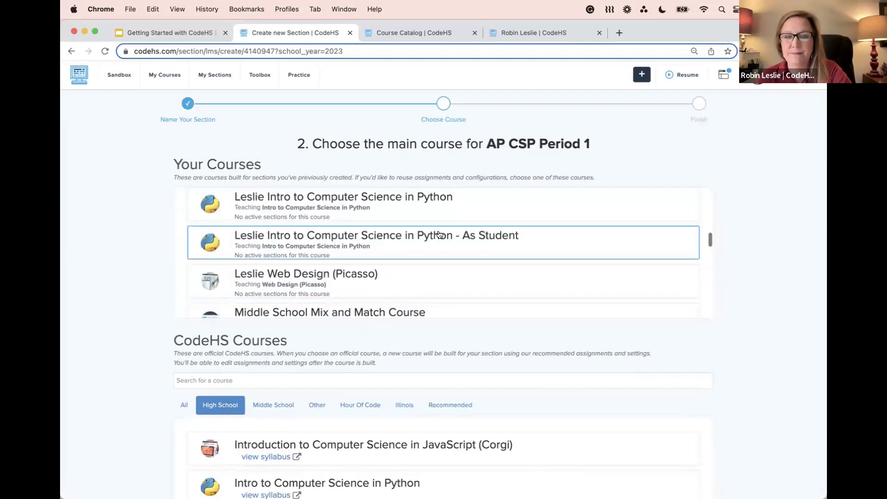
{"action": "scroll", "coordinate": [444, 235], "scroll_direction": "up", "scroll_amount": 5}
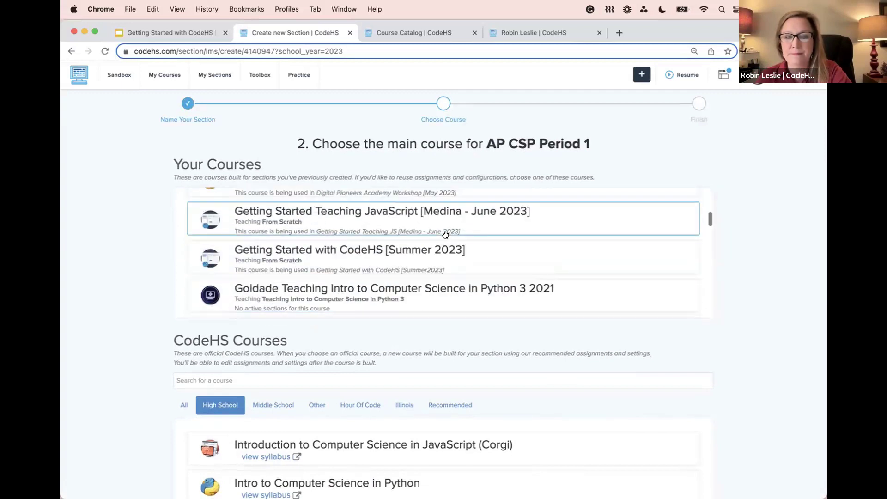
{"action": "scroll", "coordinate": [444, 233], "scroll_direction": "up", "scroll_amount": 3}
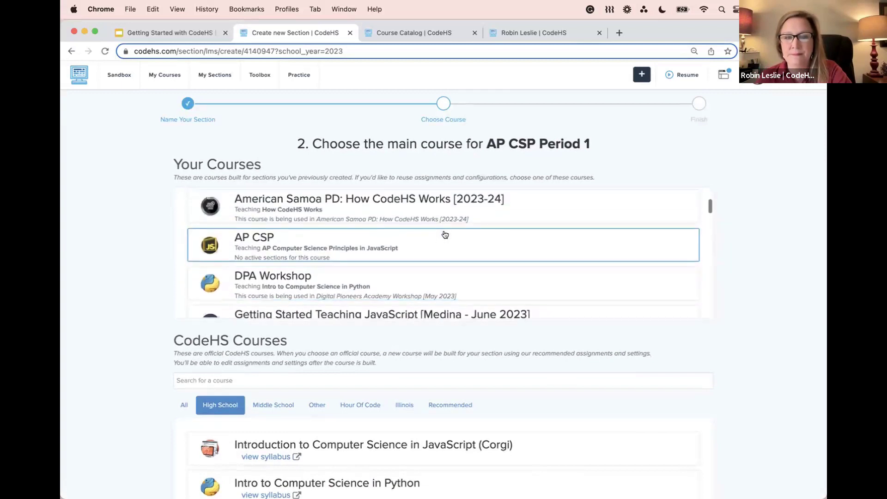
{"action": "scroll", "coordinate": [407, 251], "scroll_direction": "down", "scroll_amount": 1}
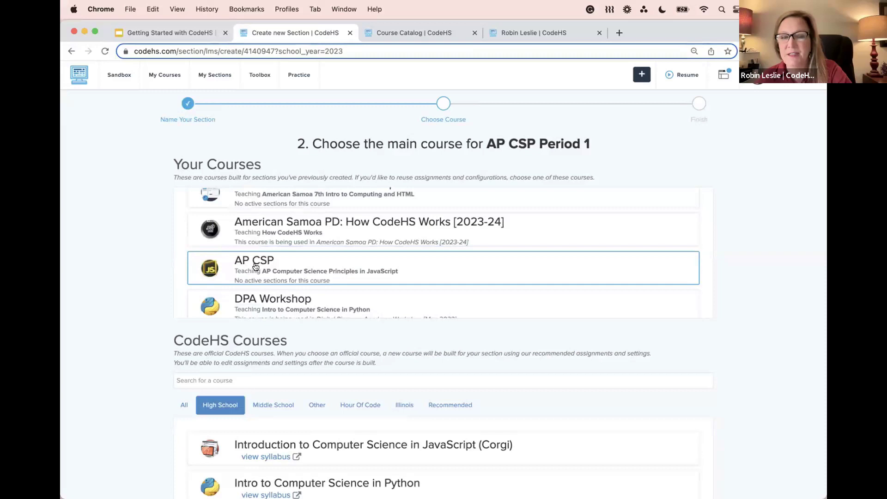
{"action": "left_click", "coordinate": [290, 268]}
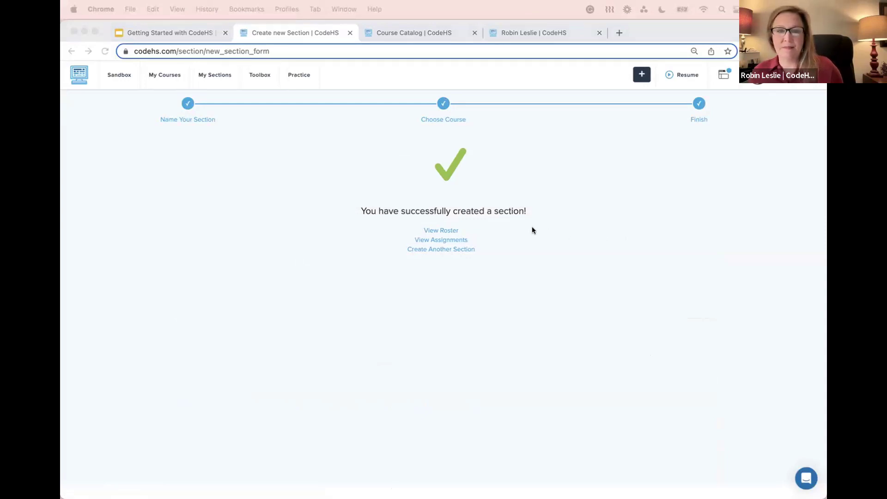
{"action": "left_click", "coordinate": [443, 230]}
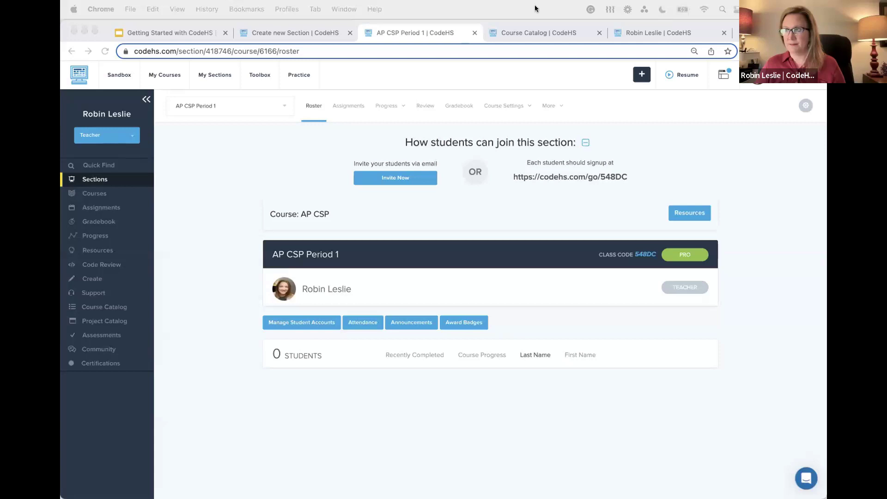
Step: Switch to the Getting Started with CodeHS presentation in Google Slides and move the Break Time slide directly before the Code Editor slide
{"action": "left_click", "coordinate": [168, 32]}
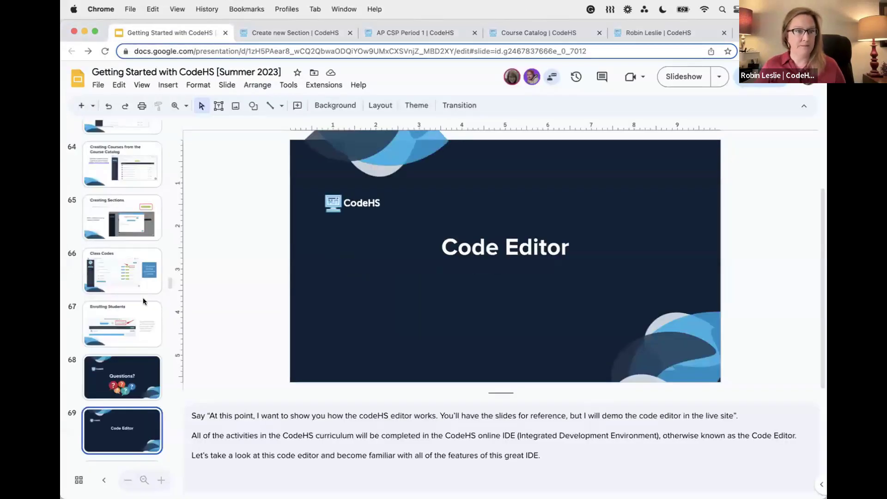
{"action": "scroll", "coordinate": [143, 305], "scroll_direction": "down", "scroll_amount": 2}
{"action": "scroll", "coordinate": [143, 307], "scroll_direction": "down", "scroll_amount": 6}
{"action": "scroll", "coordinate": [140, 230], "scroll_direction": "down", "scroll_amount": 8}
{"action": "left_click_drag", "start_coordinate": [130, 314], "coordinate": [118, 234]}
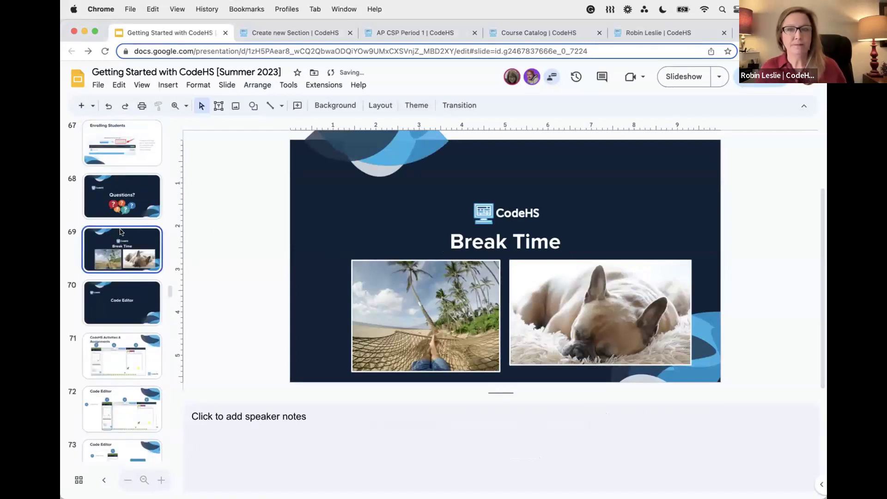
Step: Start the slideshow from the Break Time slide in presenter view and move the presenter window off the shared screen
{"action": "left_click", "coordinate": [719, 77]}
{"action": "left_click", "coordinate": [668, 104]}
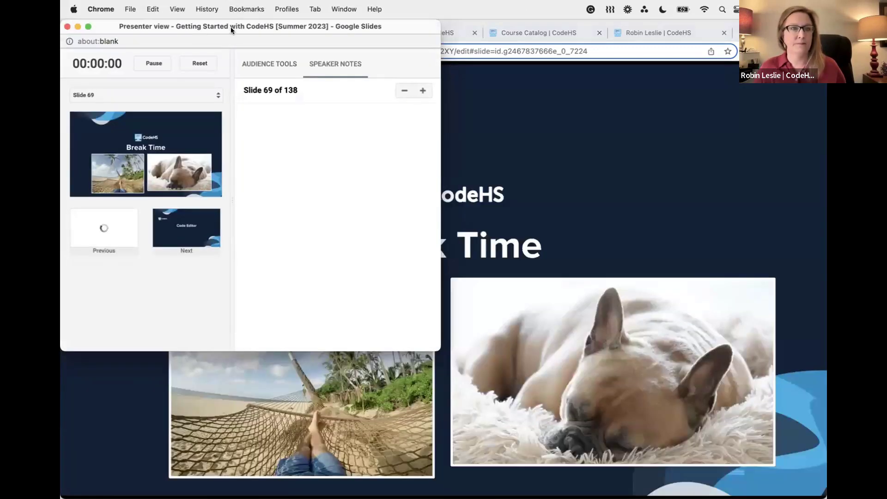
{"action": "left_click_drag", "start_coordinate": [231, 27], "coordinate": [886, 139]}
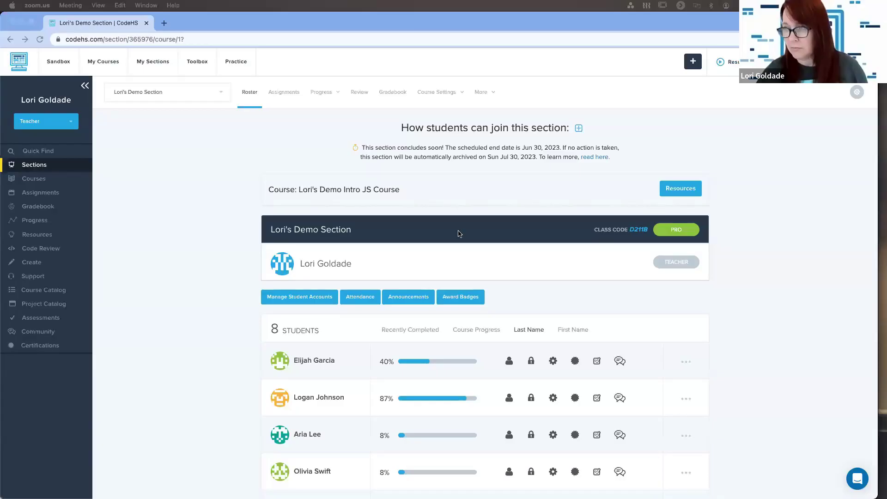
Step: Look through the demo section's roster, including the student list and each student's course progress
{"action": "scroll", "coordinate": [350, 312], "scroll_direction": "down", "scroll_amount": 2}
{"action": "scroll", "coordinate": [350, 312], "scroll_direction": "down", "scroll_amount": 2}
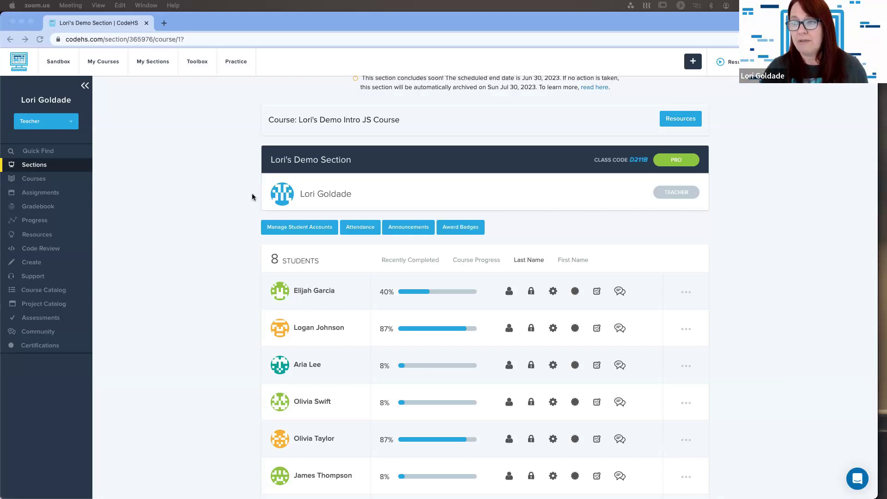
{"action": "scroll", "coordinate": [197, 242], "scroll_direction": "down", "scroll_amount": 1}
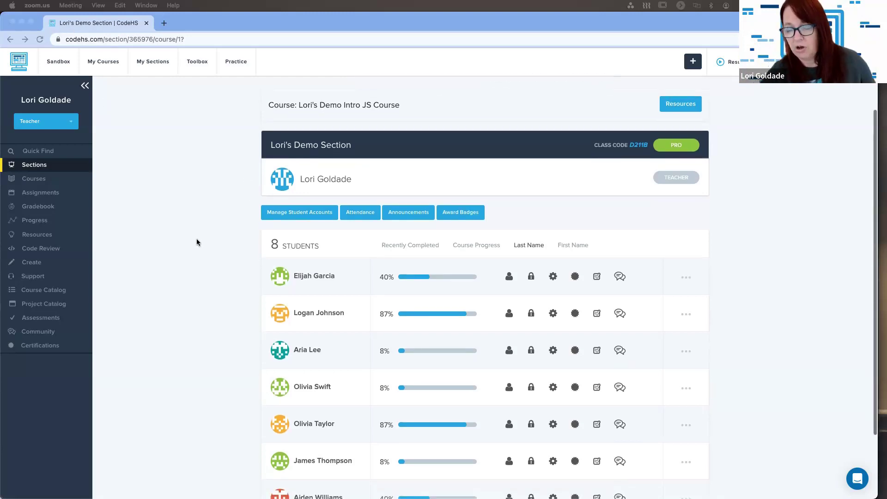
{"action": "scroll", "coordinate": [197, 243], "scroll_direction": "down", "scroll_amount": 2}
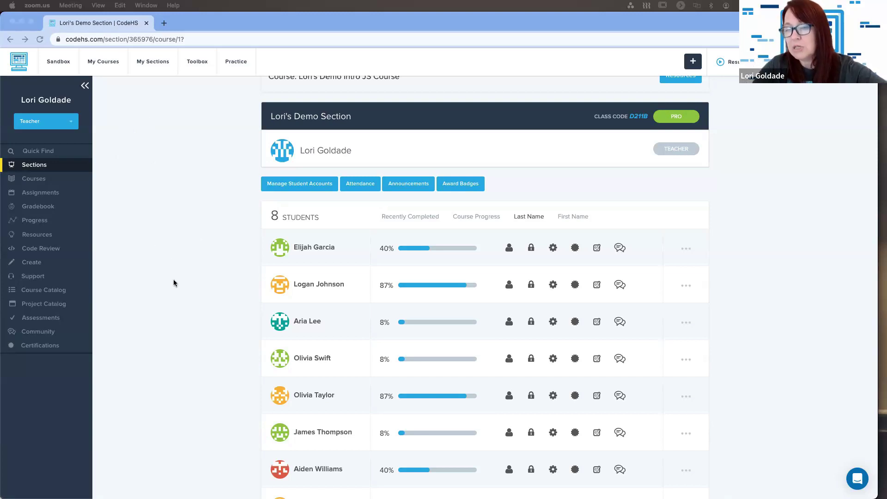
{"action": "scroll", "coordinate": [176, 283], "scroll_direction": "down", "scroll_amount": 2}
{"action": "scroll", "coordinate": [215, 196], "scroll_direction": "up", "scroll_amount": 5}
{"action": "scroll", "coordinate": [215, 197], "scroll_direction": "up", "scroll_amount": 2}
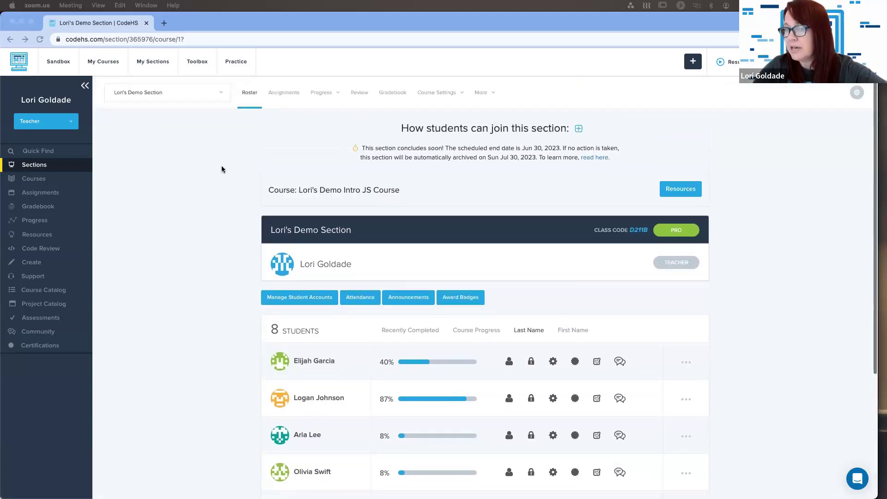
Step: Open the demo section's assignments and expand the Introduction to Programming With Karel lesson in the Programming With Karel unit
{"action": "left_click", "coordinate": [287, 94]}
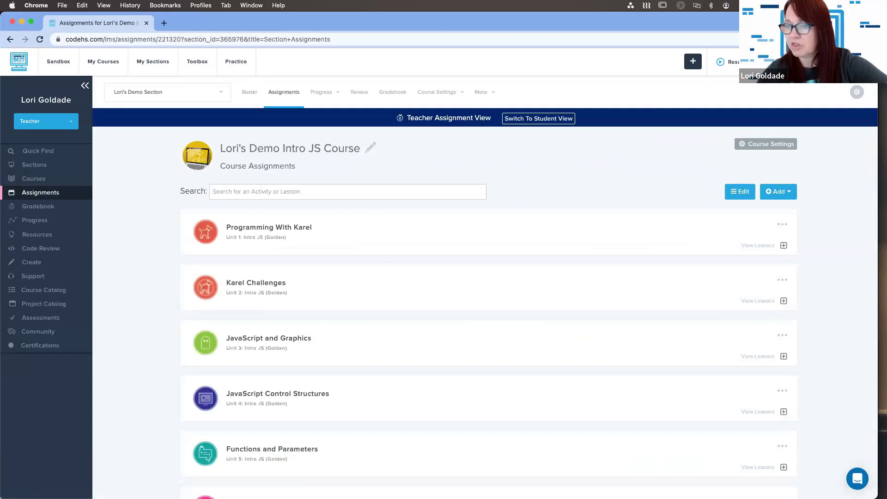
{"action": "left_click", "coordinate": [784, 246]}
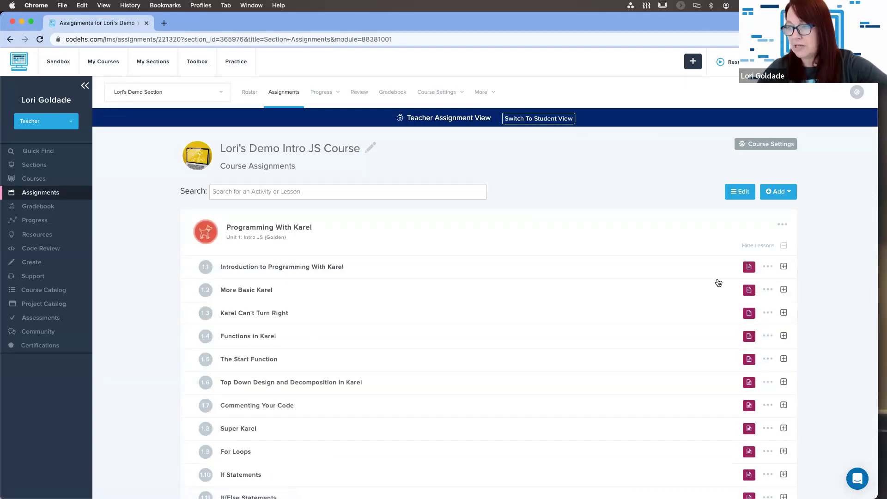
{"action": "left_click", "coordinate": [785, 267]}
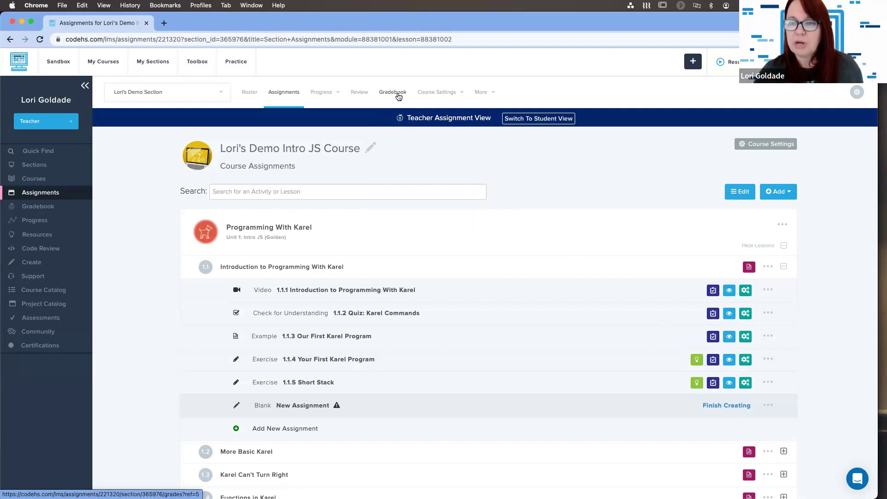
Step: Show the course settings available for the demo section
{"action": "left_click", "coordinate": [445, 95]}
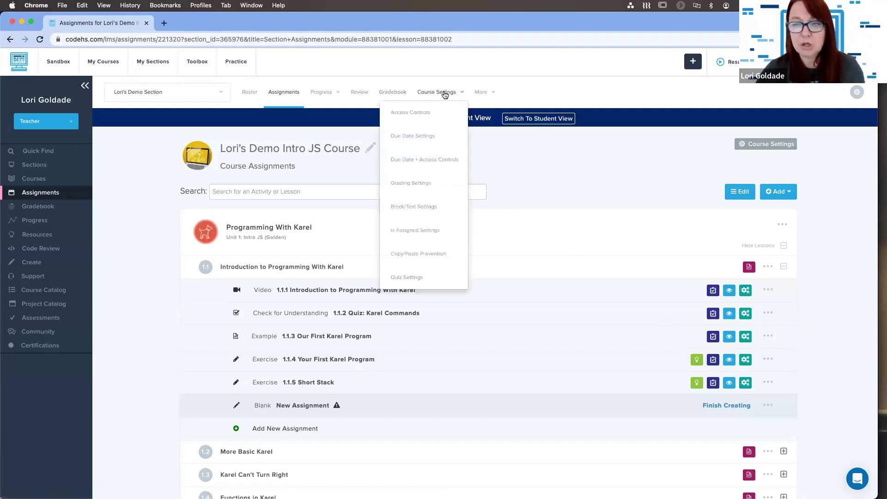